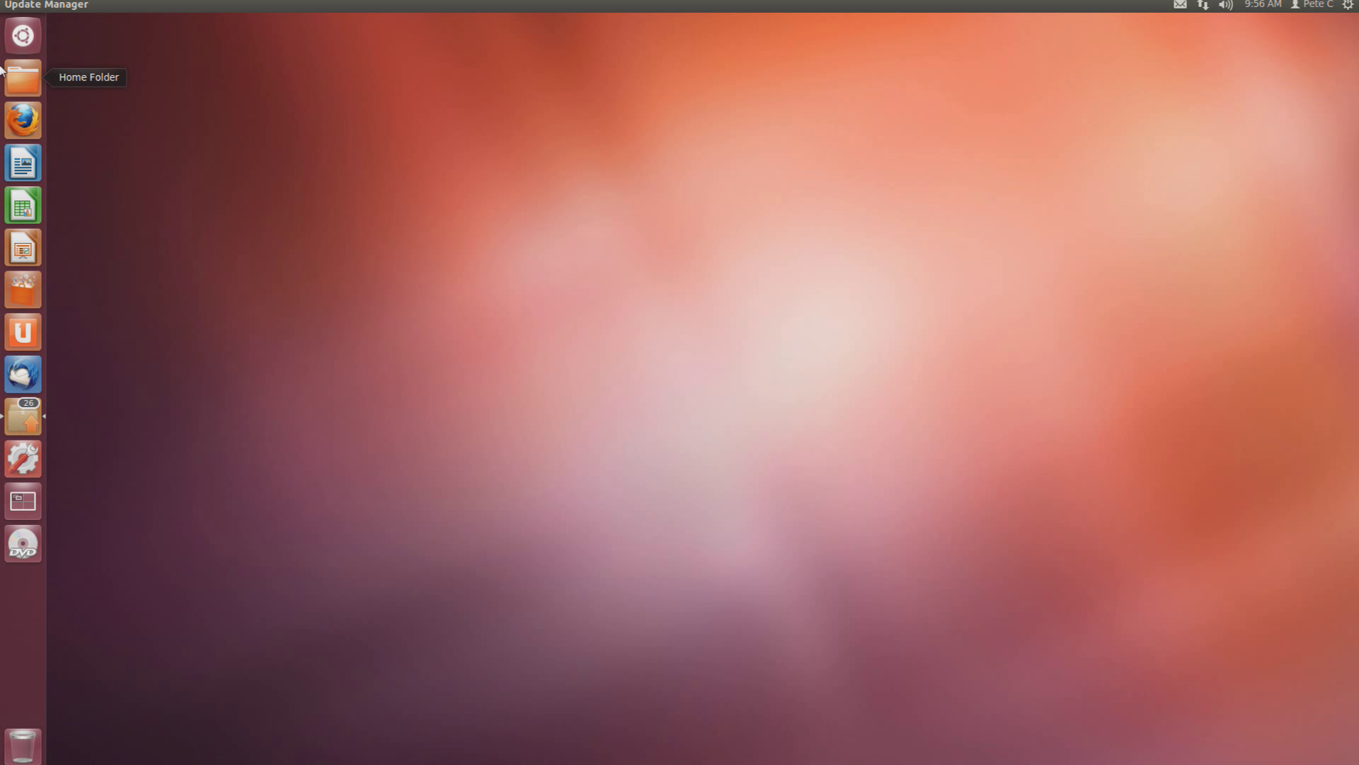
# Launch Thunderbird Mail from the Ubuntu Dash application search
pyautogui.click(23, 35)
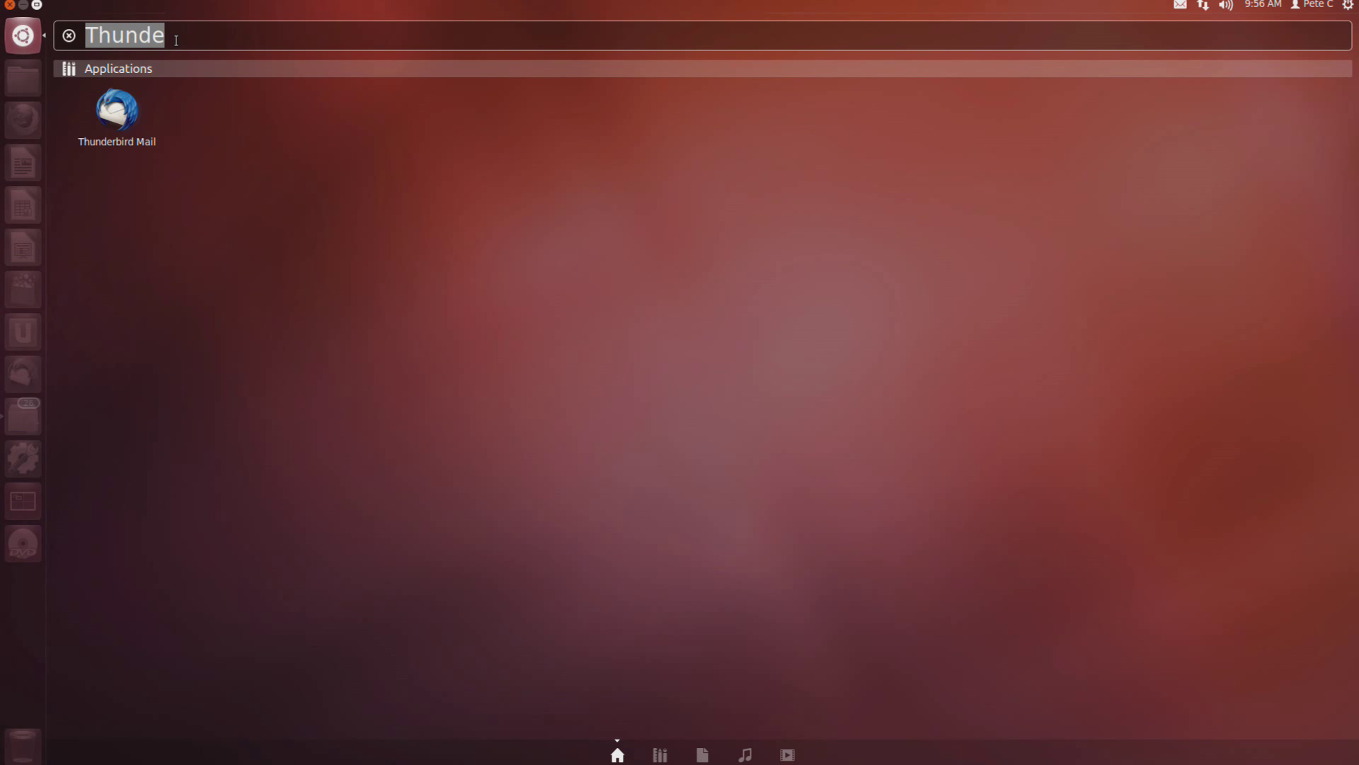
pyautogui.click(117, 123)
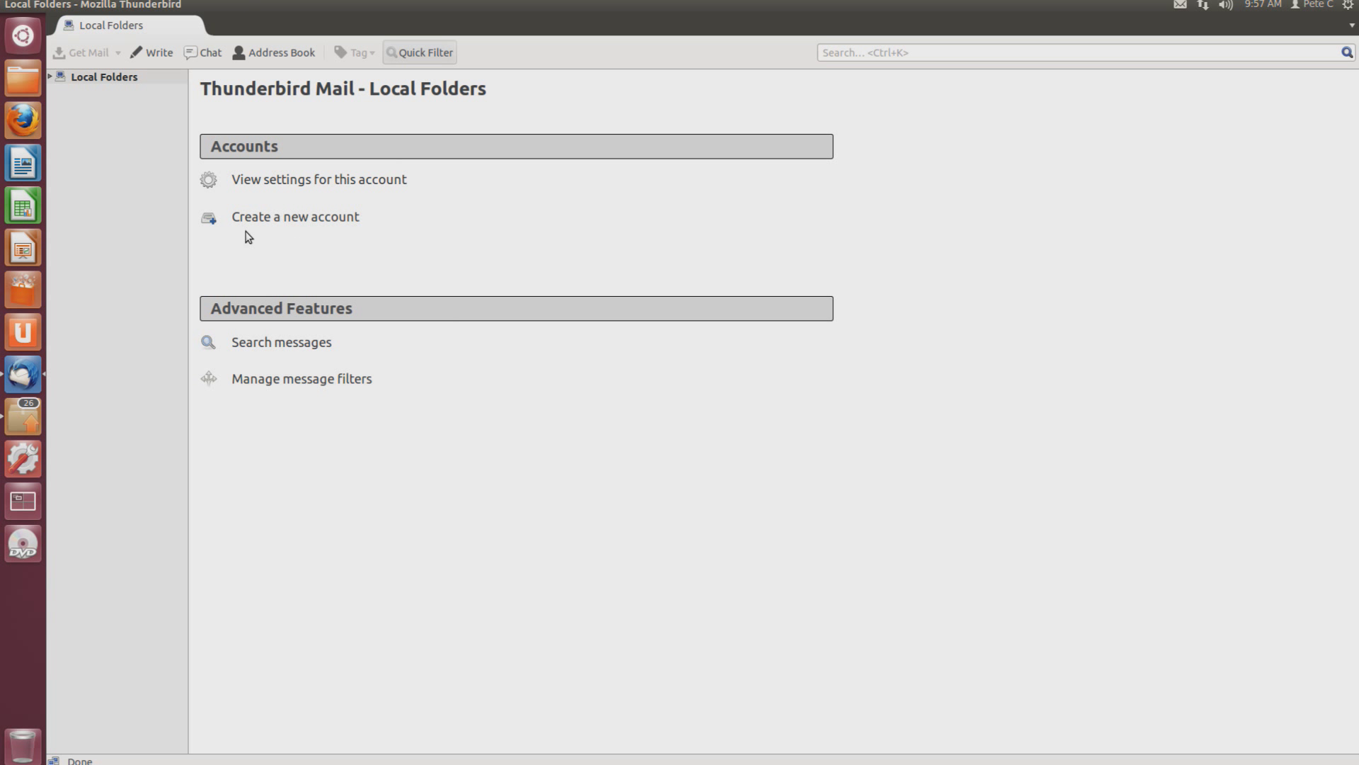
# Set up an existing account named 'My mail', entering its e-mail address and password
pyautogui.click(294, 217)
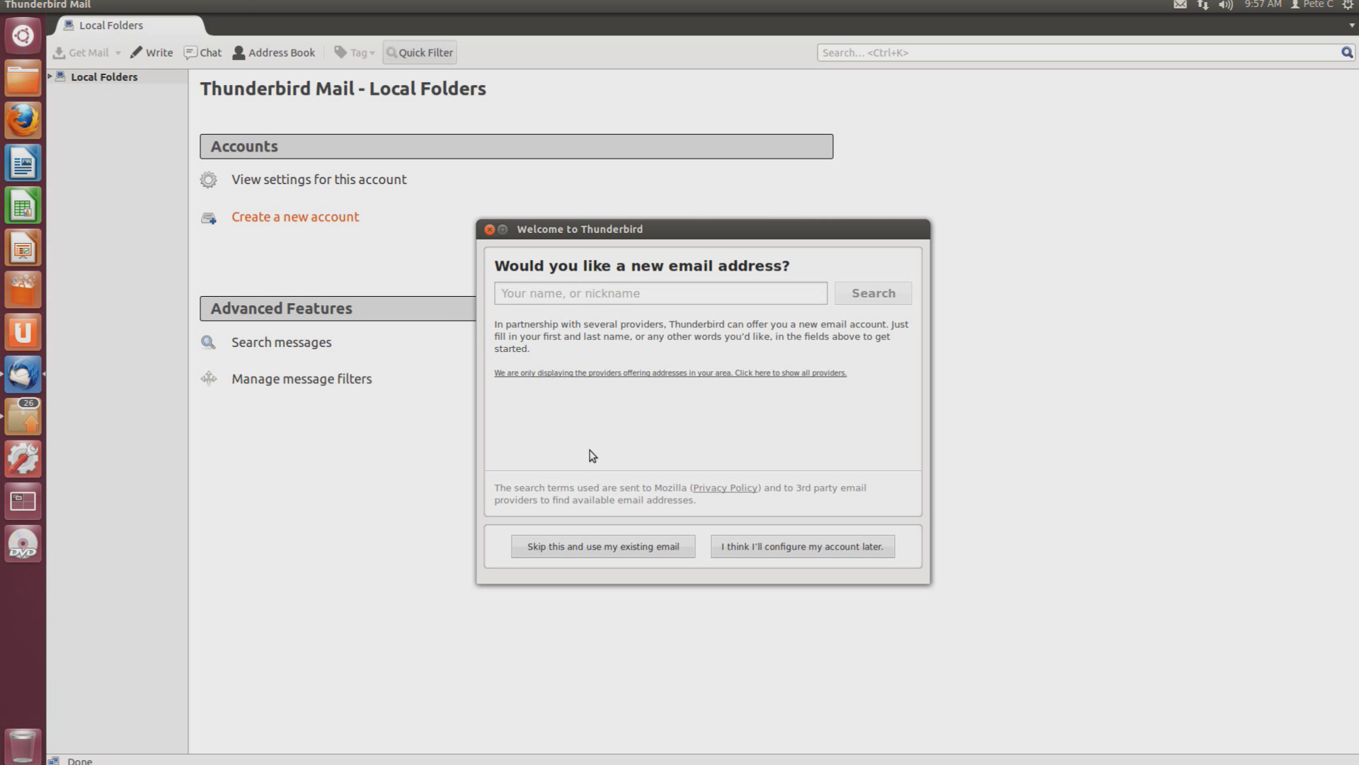
pyautogui.click(623, 547)
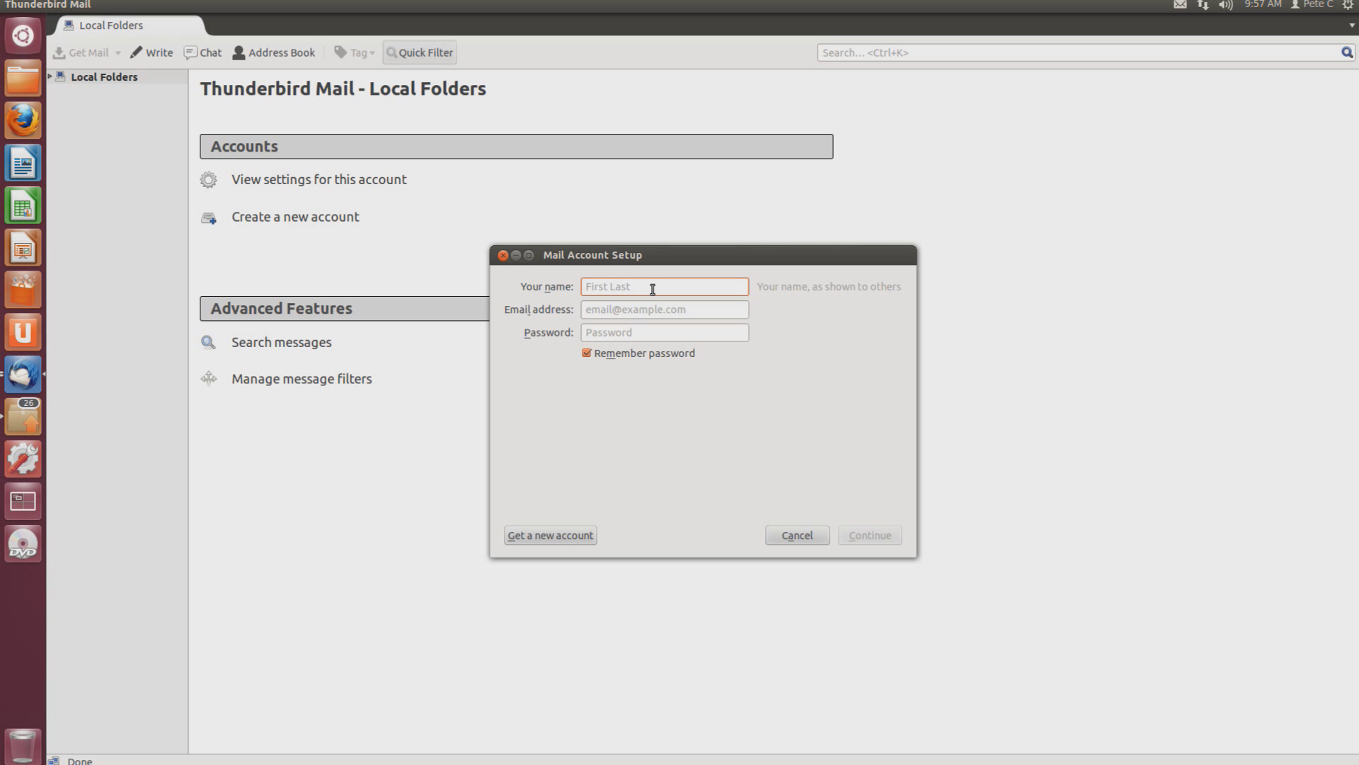
pyautogui.write('My mail')
pyautogui.press('Tab')
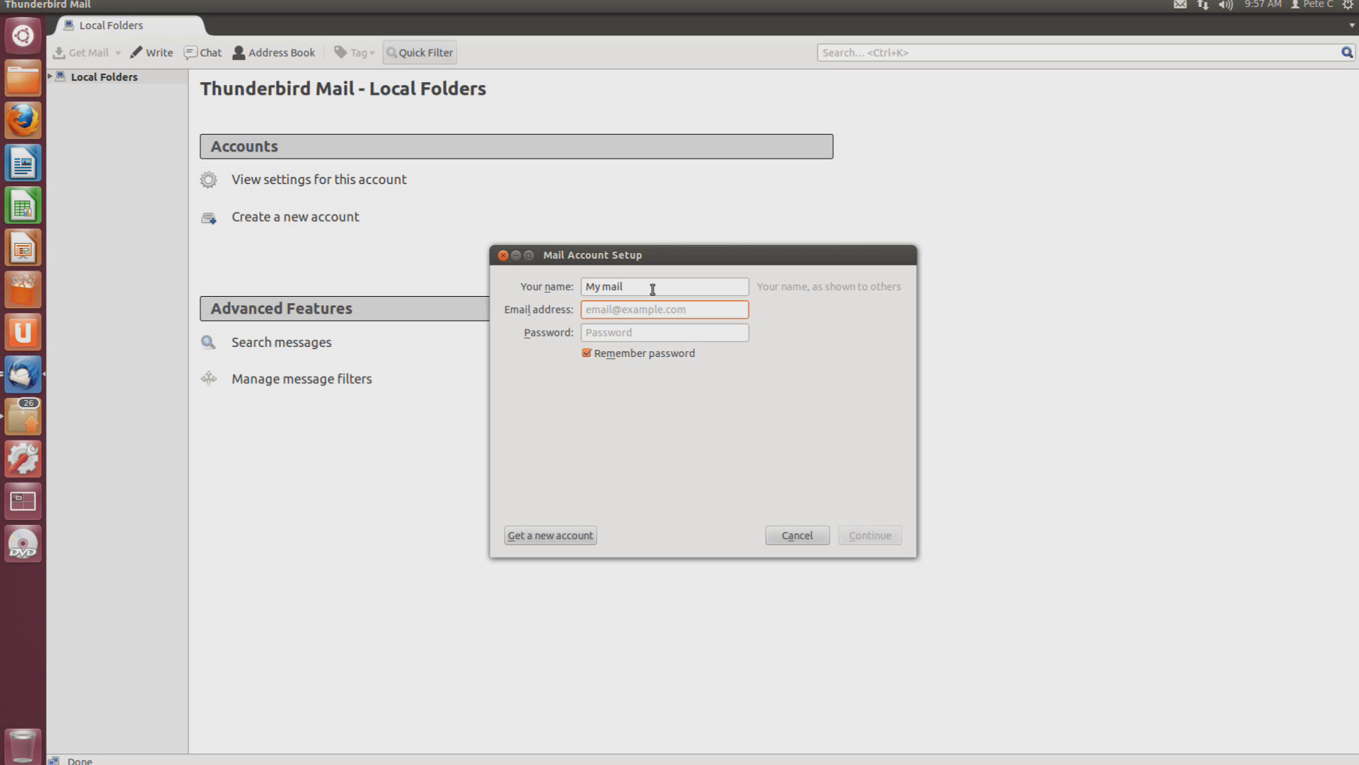
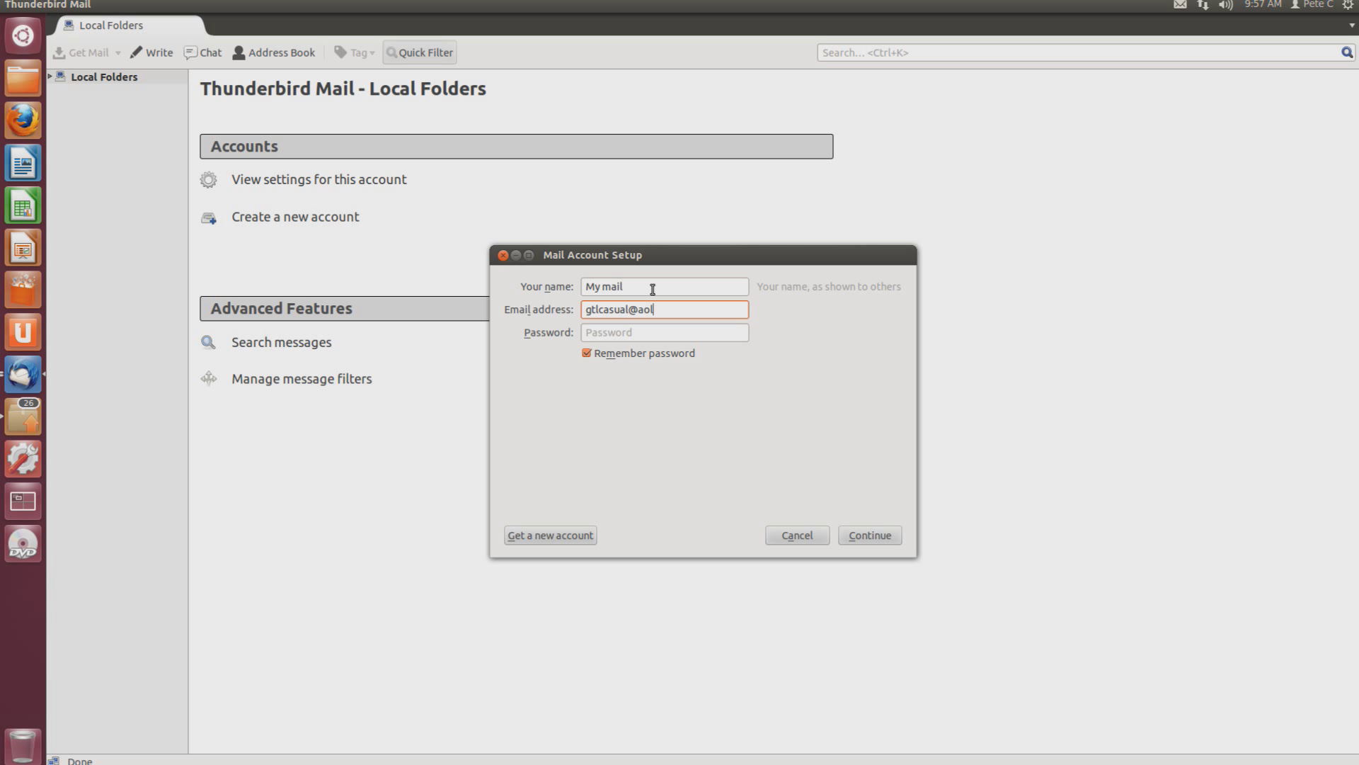
pyautogui.press('Tab')
pyautogui.write('••••••••••••')
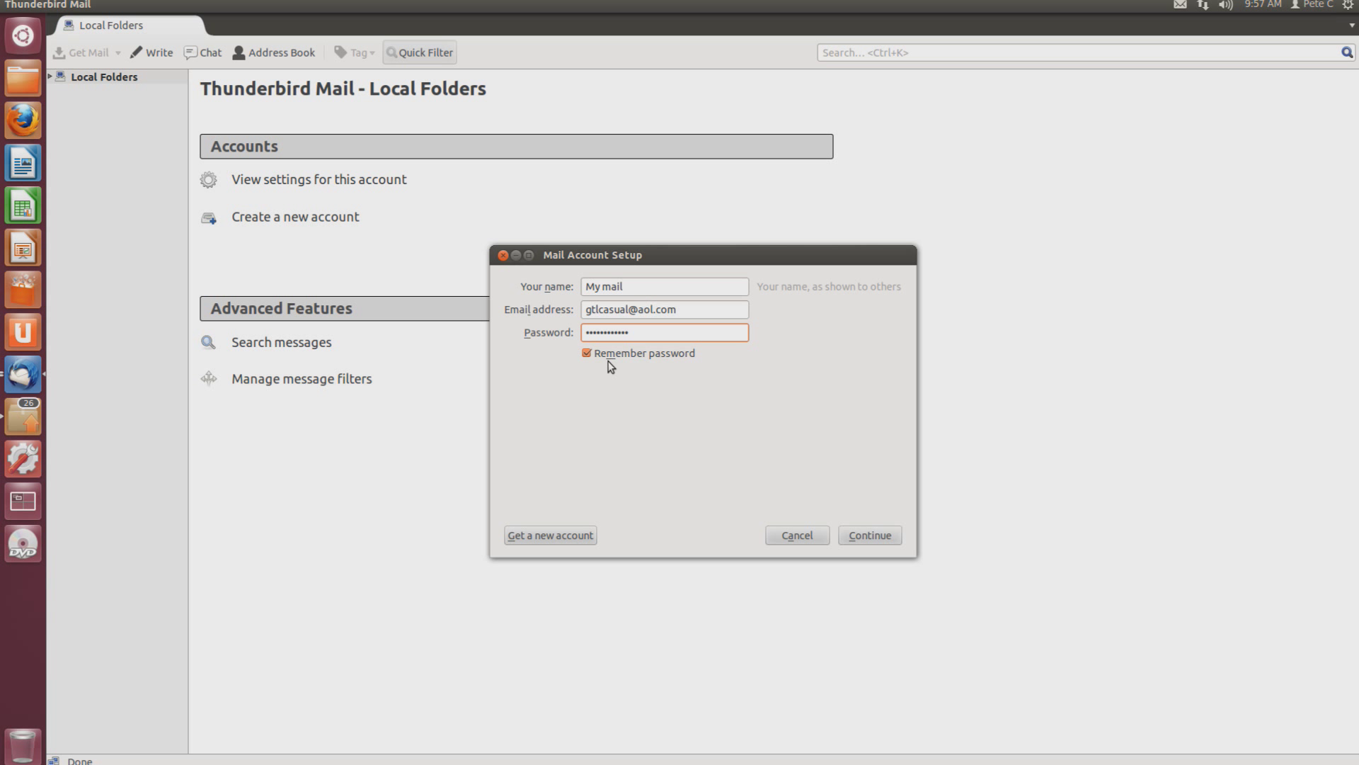
# Look up the AOL server settings and choose IMAP remote folders
pyautogui.click(893, 538)
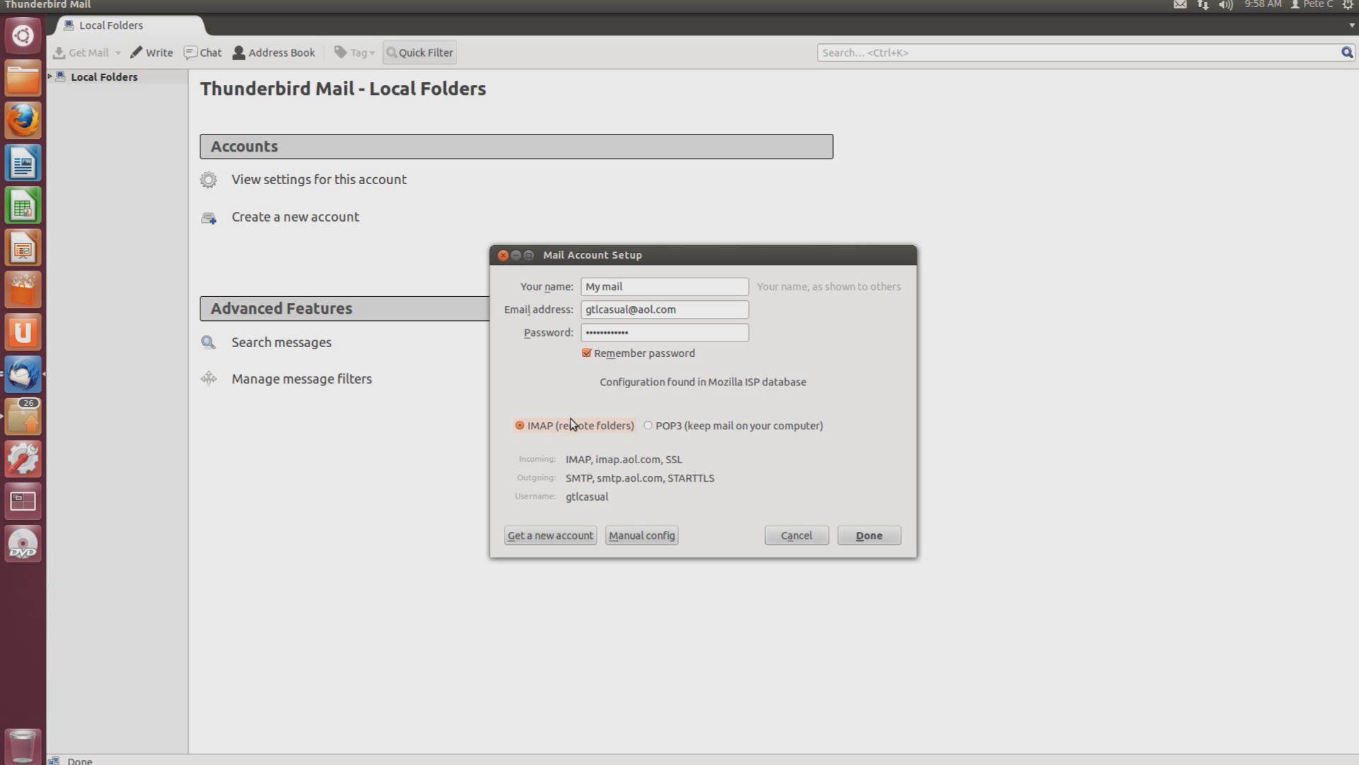
pyautogui.click(554, 429)
# Complete the account setup with Done and wait for the password check to pass
pyautogui.click(866, 541)
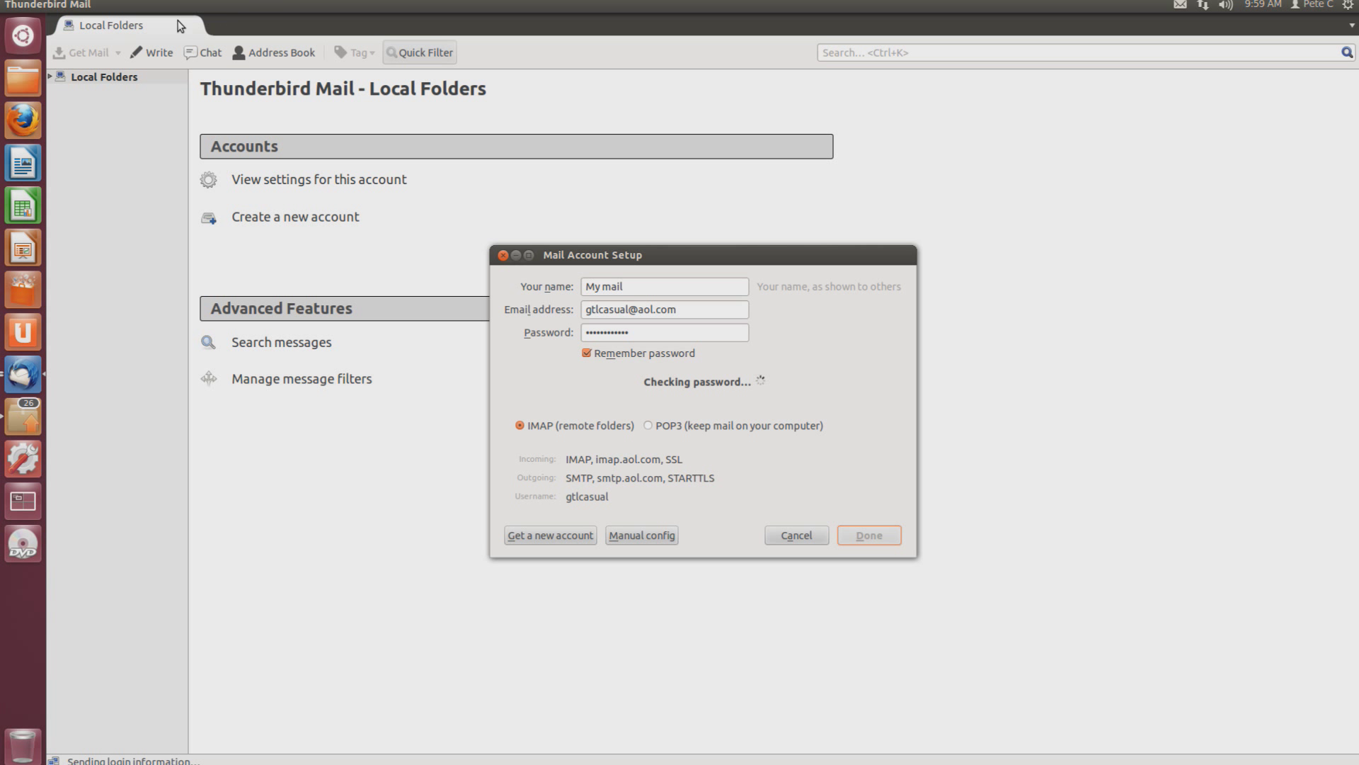
pyautogui.moveTo(620, 256); pyautogui.dragTo(445, 200)
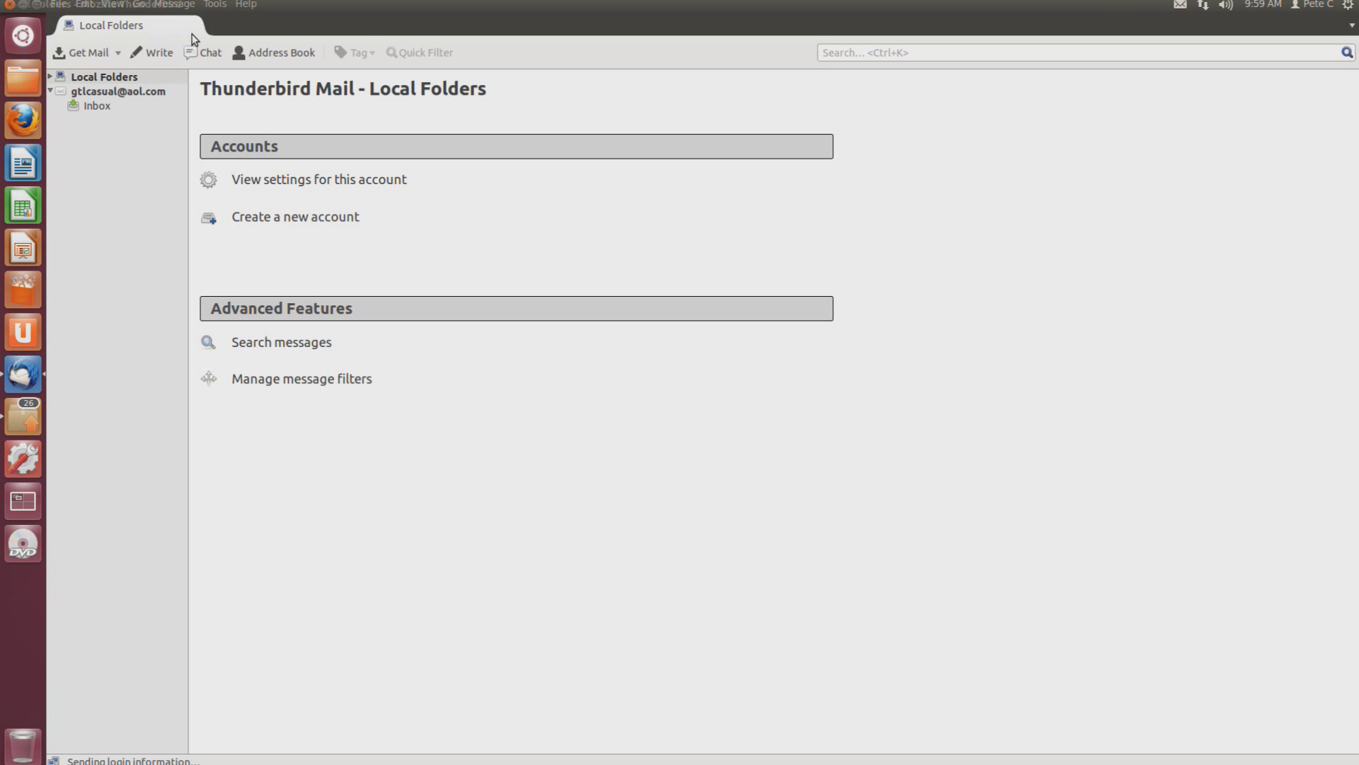
# Show the new AOL account's overview page, then the Tools menu
pyautogui.click(110, 92)
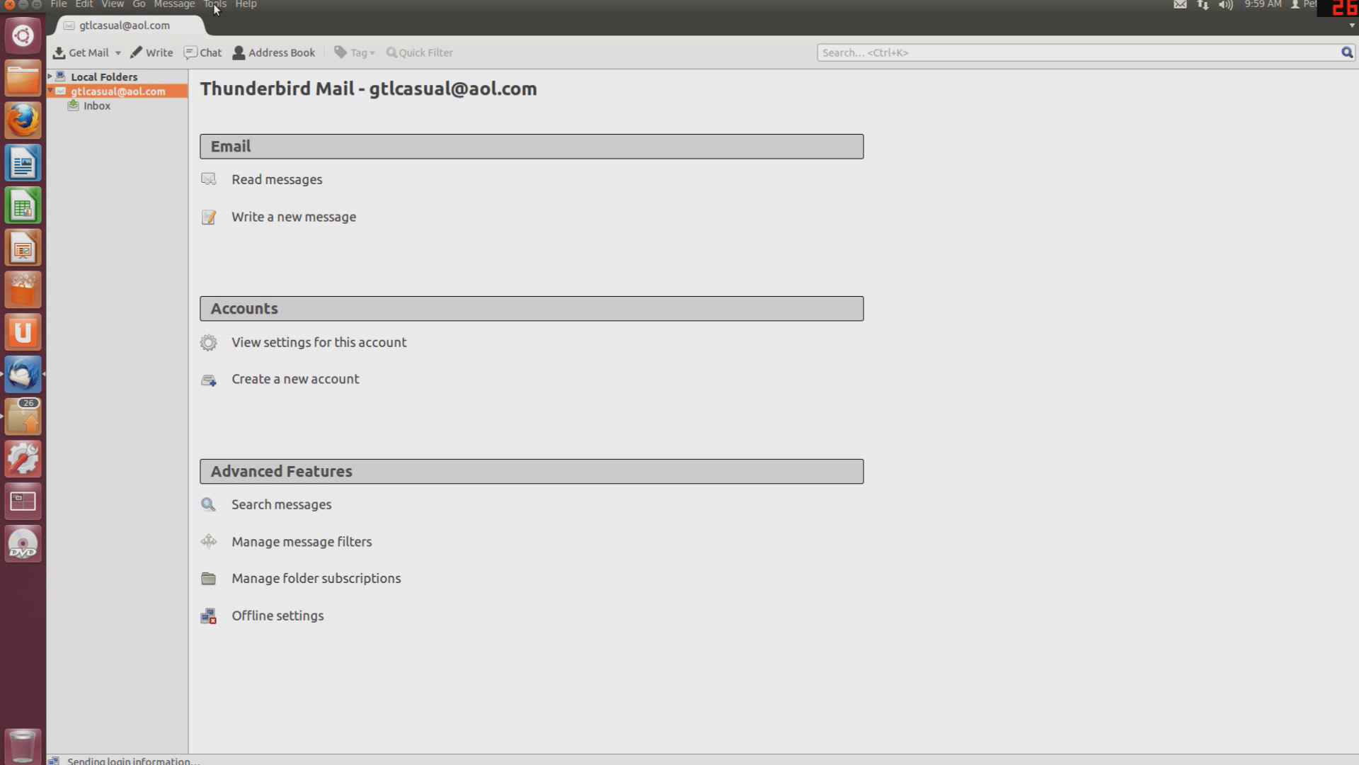
pyautogui.click(216, 6)
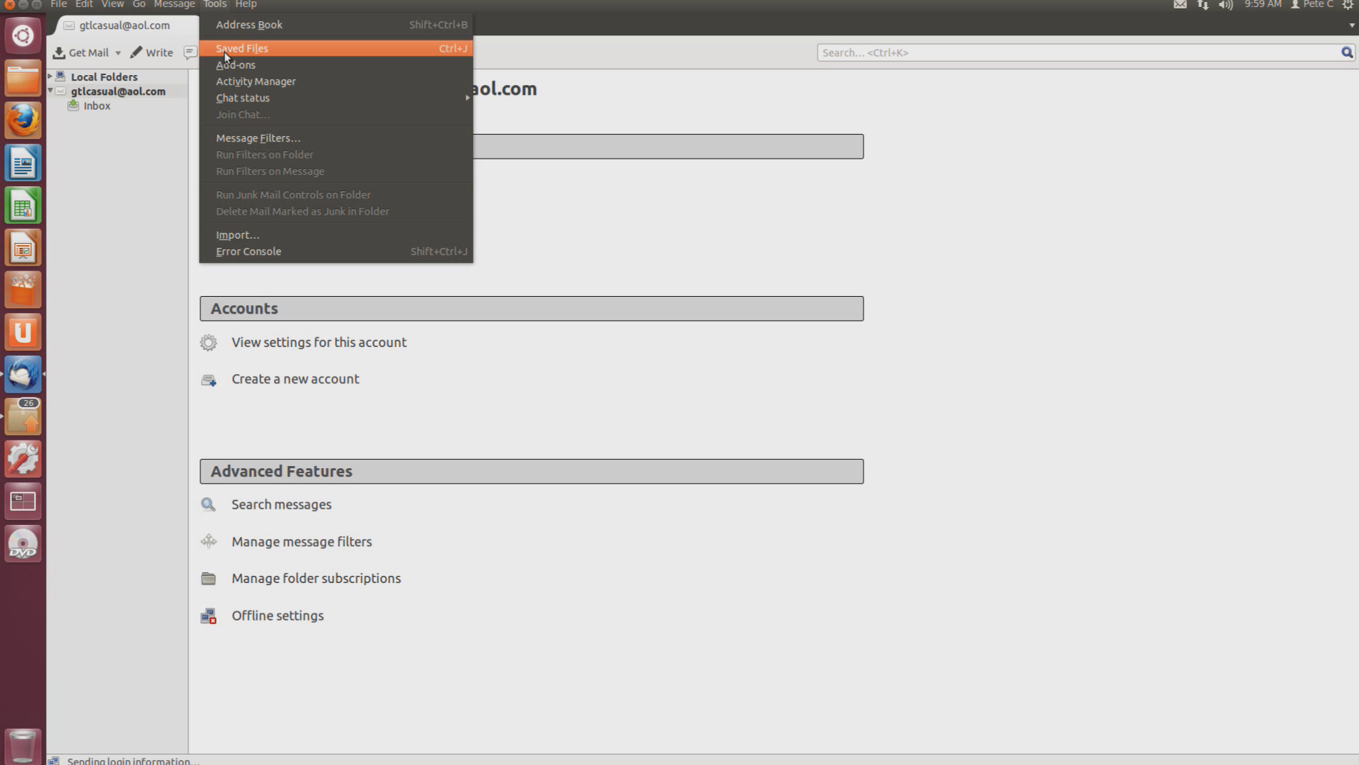
# Open Tools > Add-ons and scroll through the Thunderbird Collection and Featured Add-ons
pyautogui.click(258, 65)
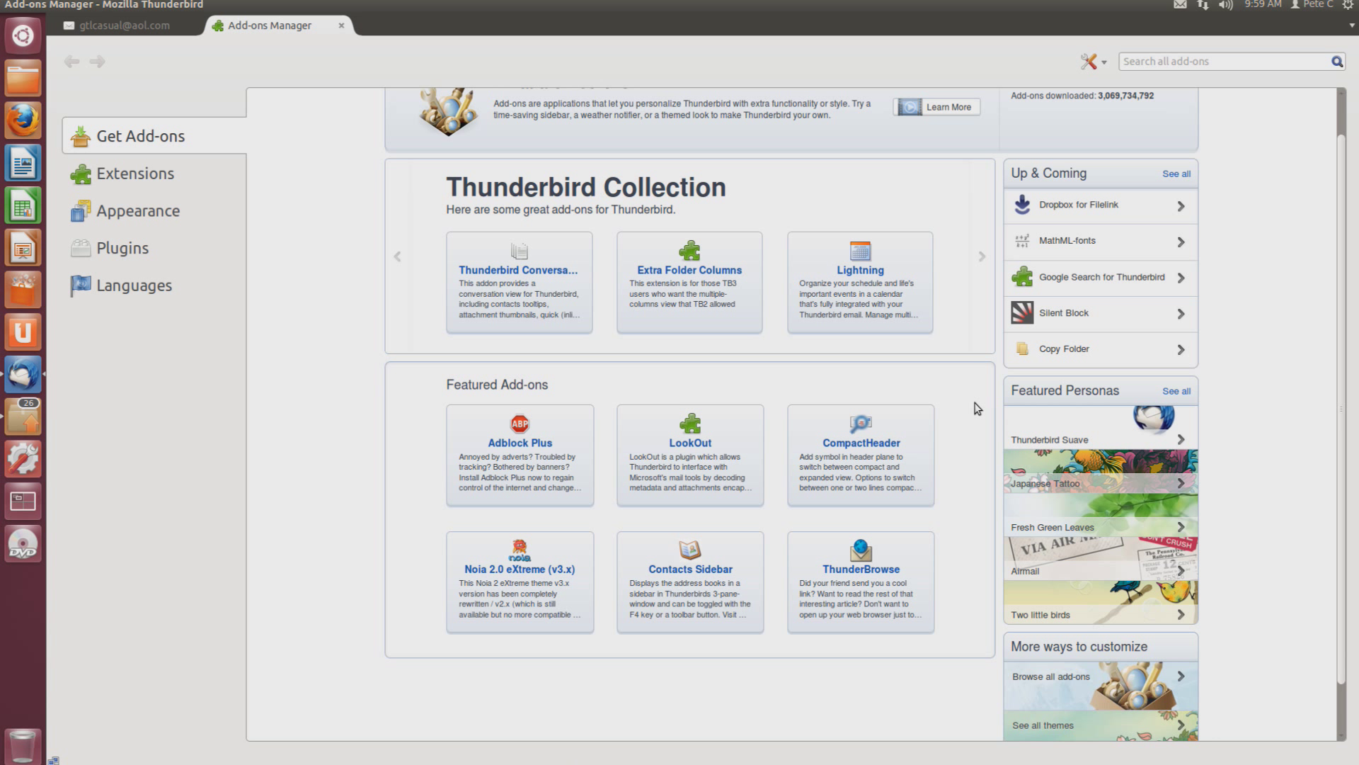
pyautogui.scroll(-1, 977, 409)
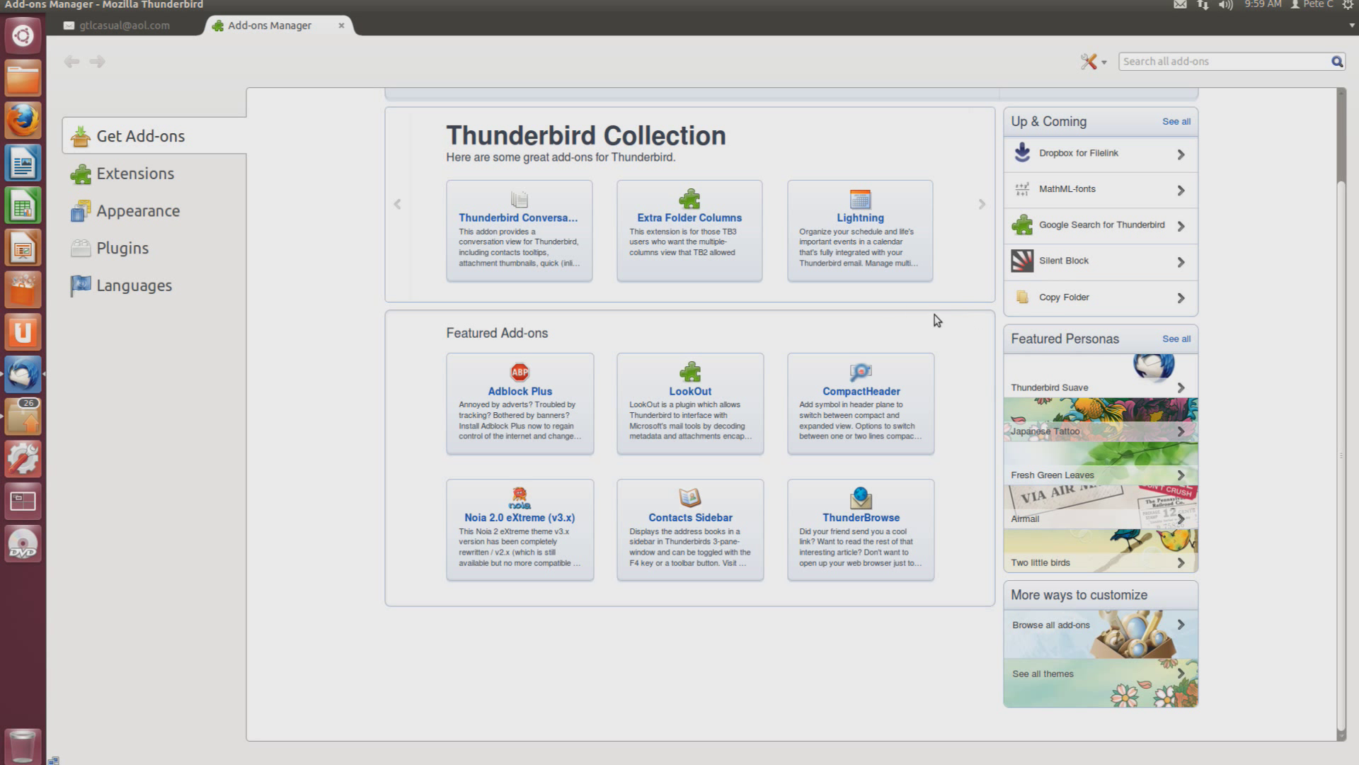
pyautogui.scroll(2, 1068, 341)
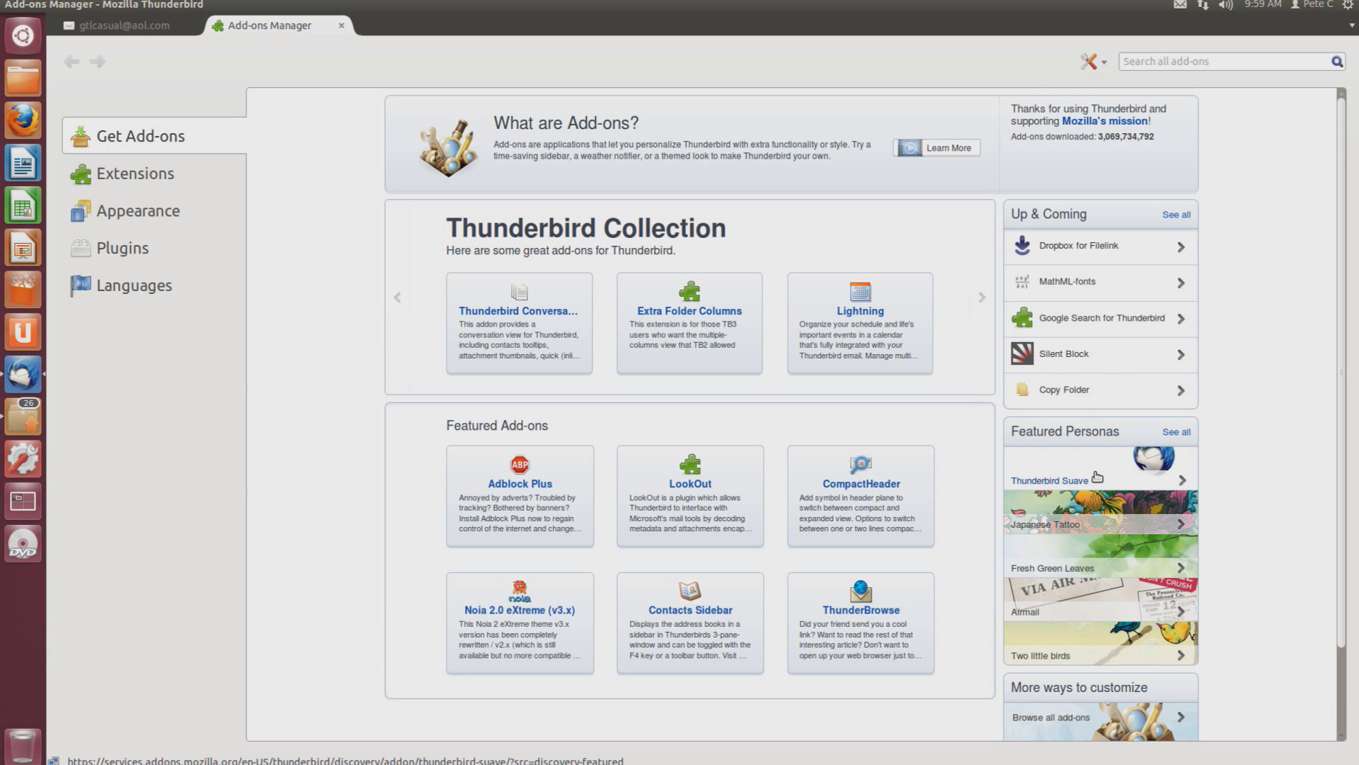
pyautogui.scroll(-2, 1094, 685)
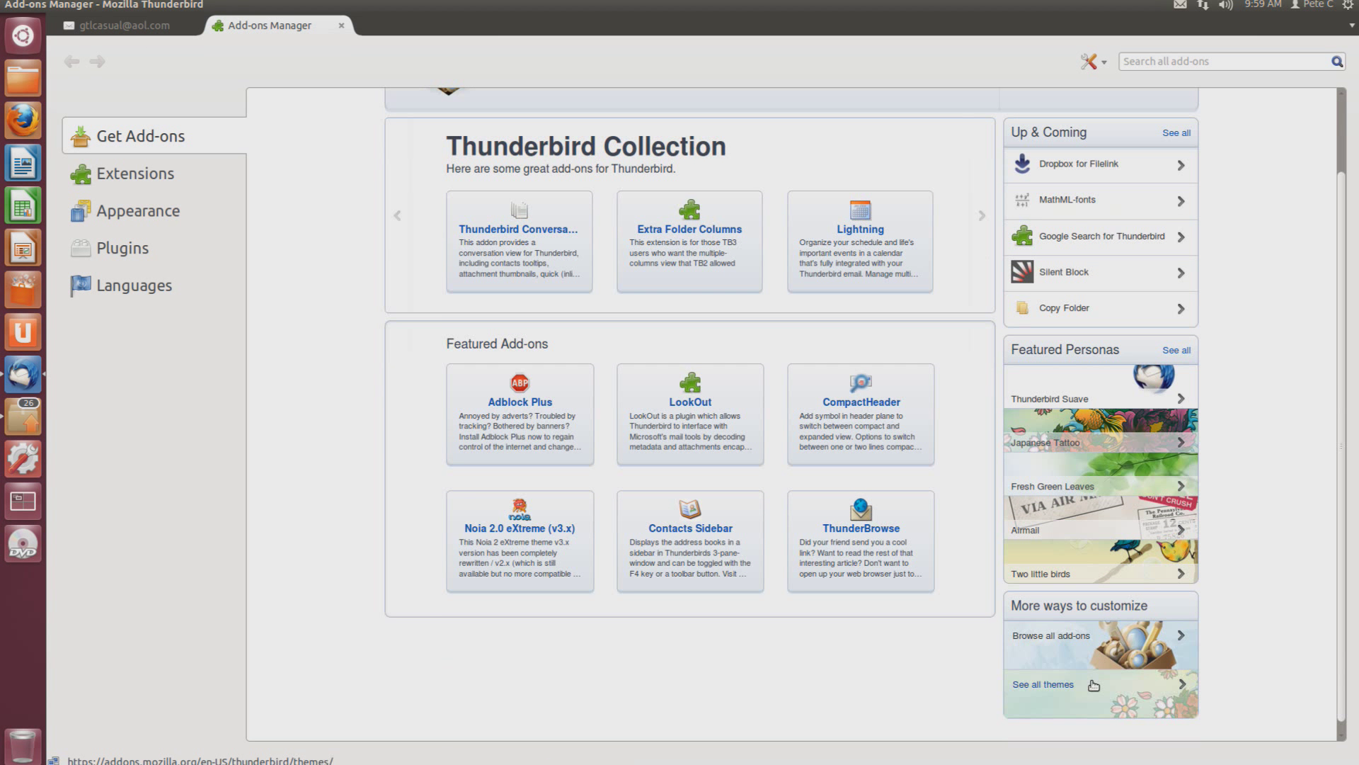
# Browse the News Reading add-ons on the website, then close that tab
pyautogui.click(1069, 641)
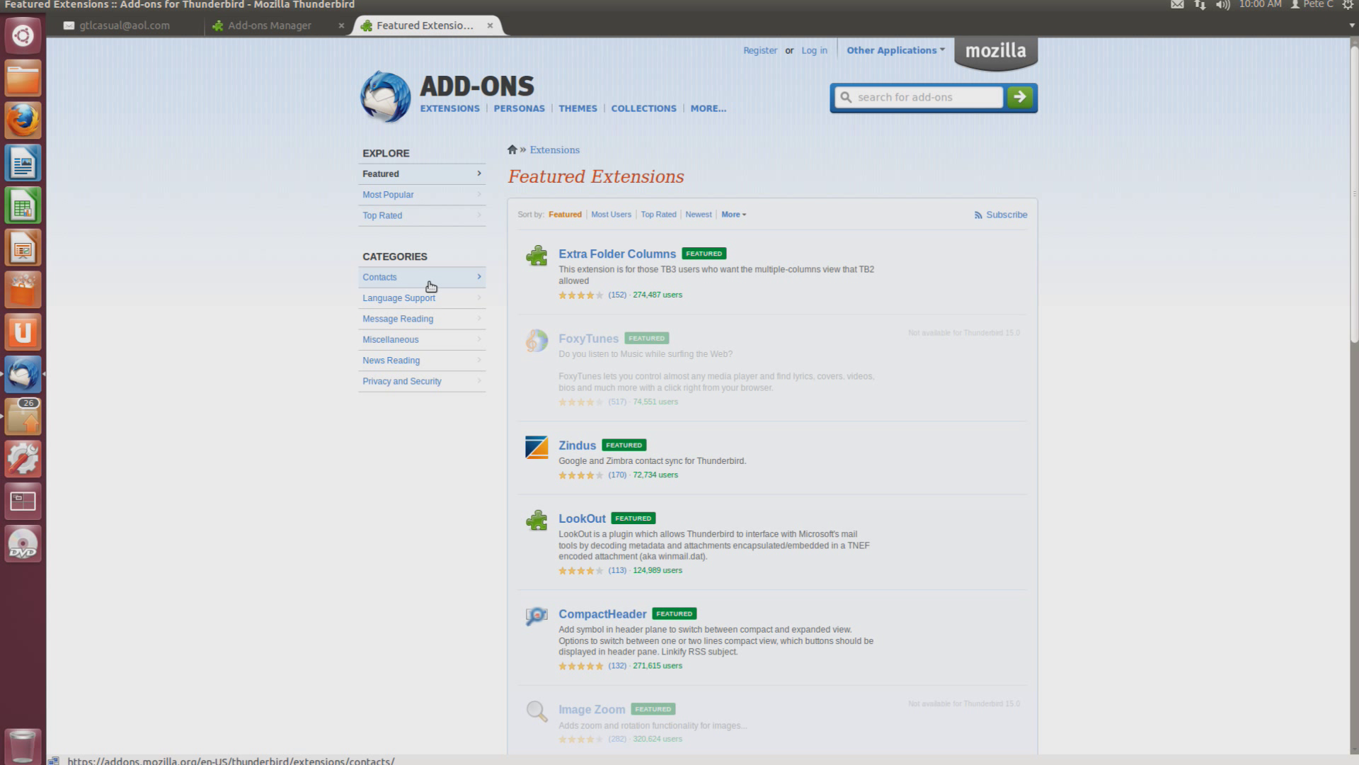
pyautogui.click(417, 339)
pyautogui.click(417, 359)
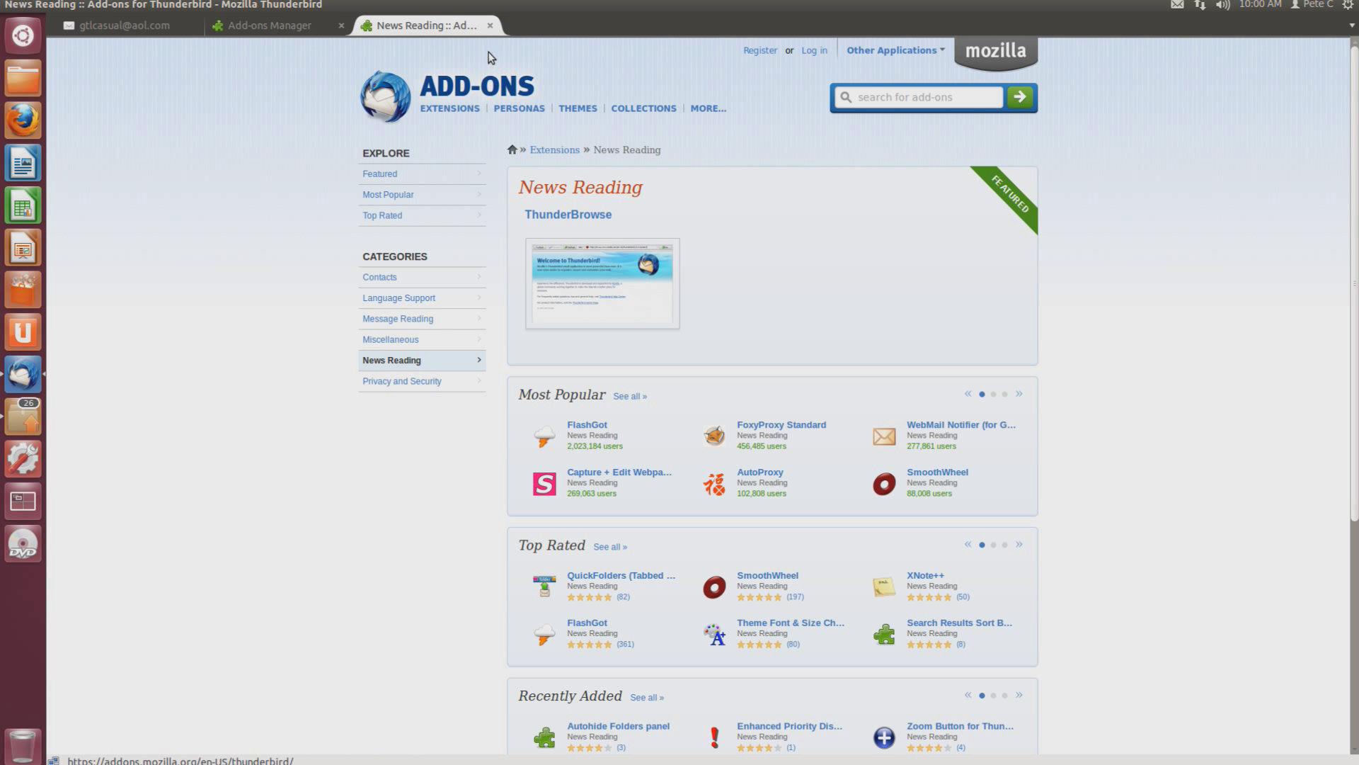
pyautogui.click(490, 25)
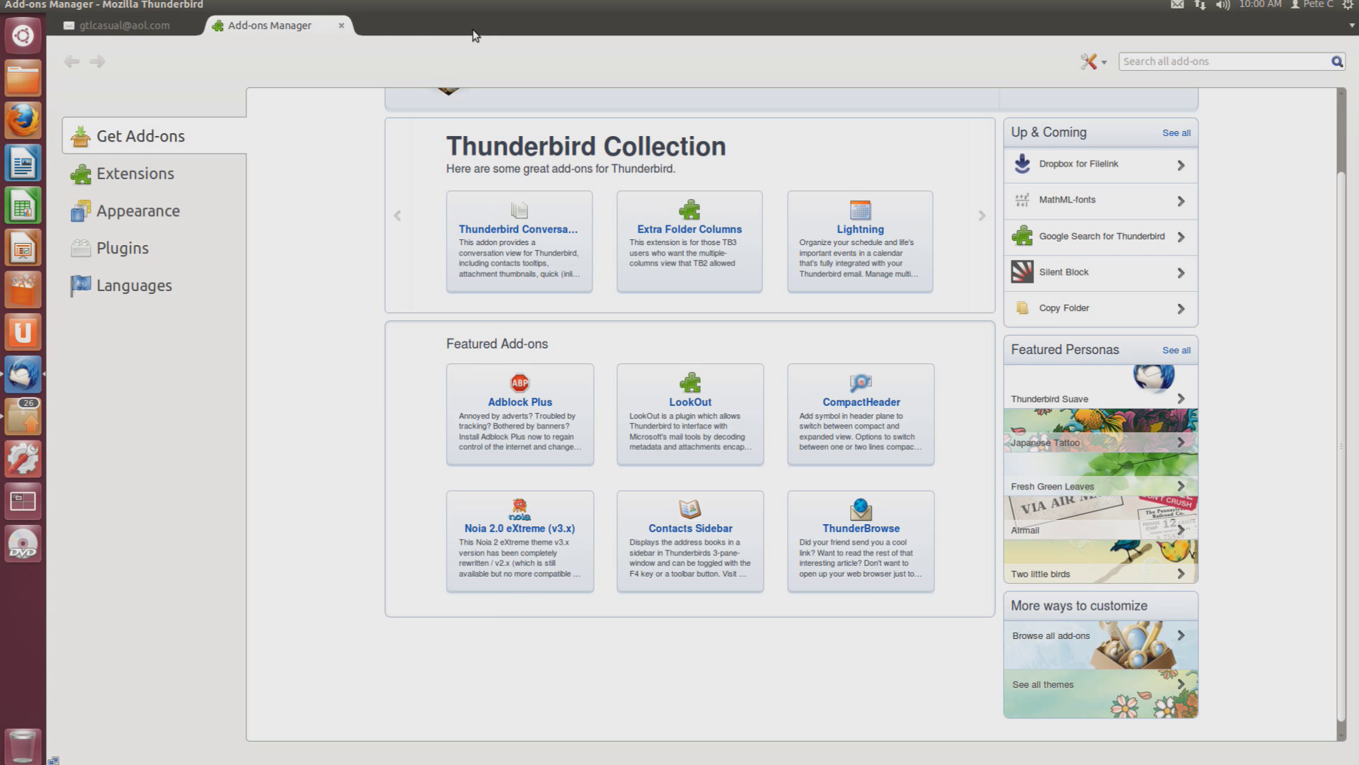
# View Extensions, Appearance, Plugins, then Languages showing English (GB) Language Pack 15.0
pyautogui.click(168, 177)
pyautogui.click(129, 223)
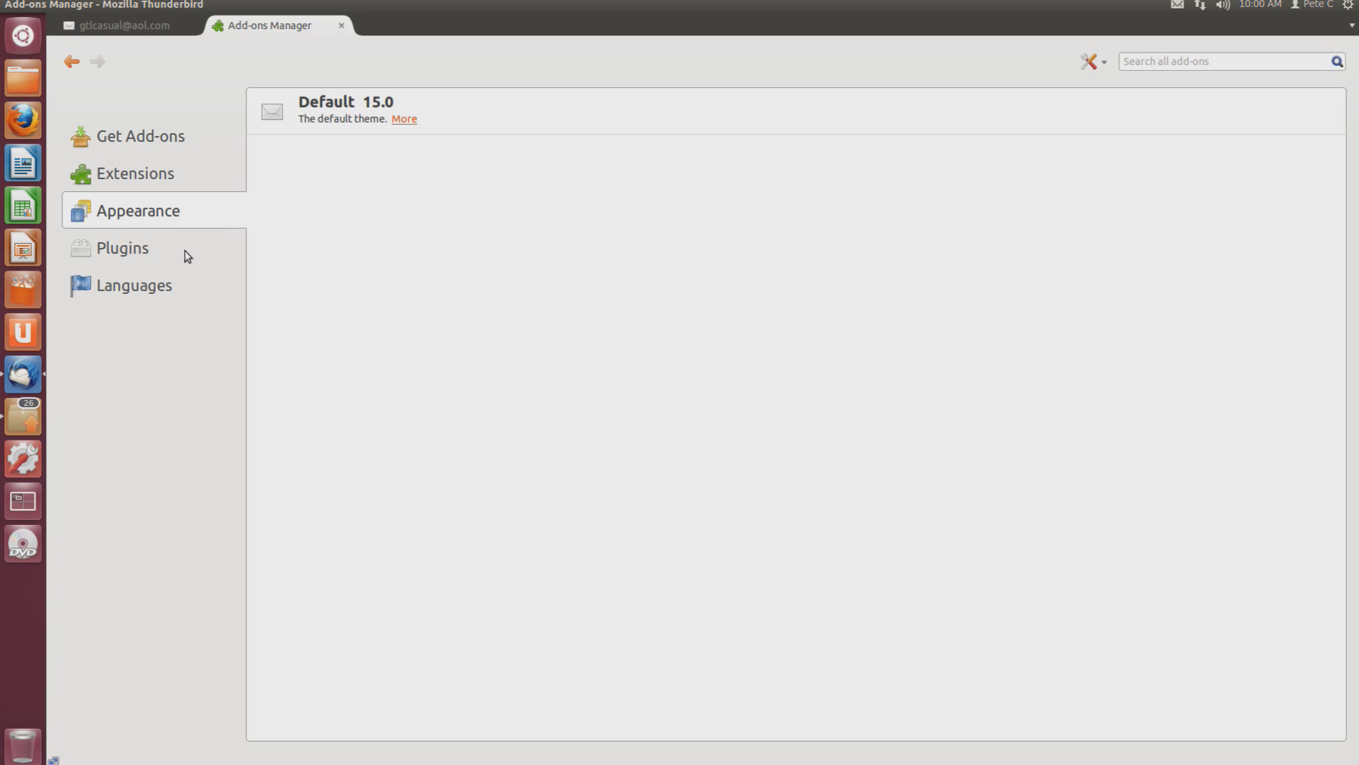
pyautogui.click(138, 255)
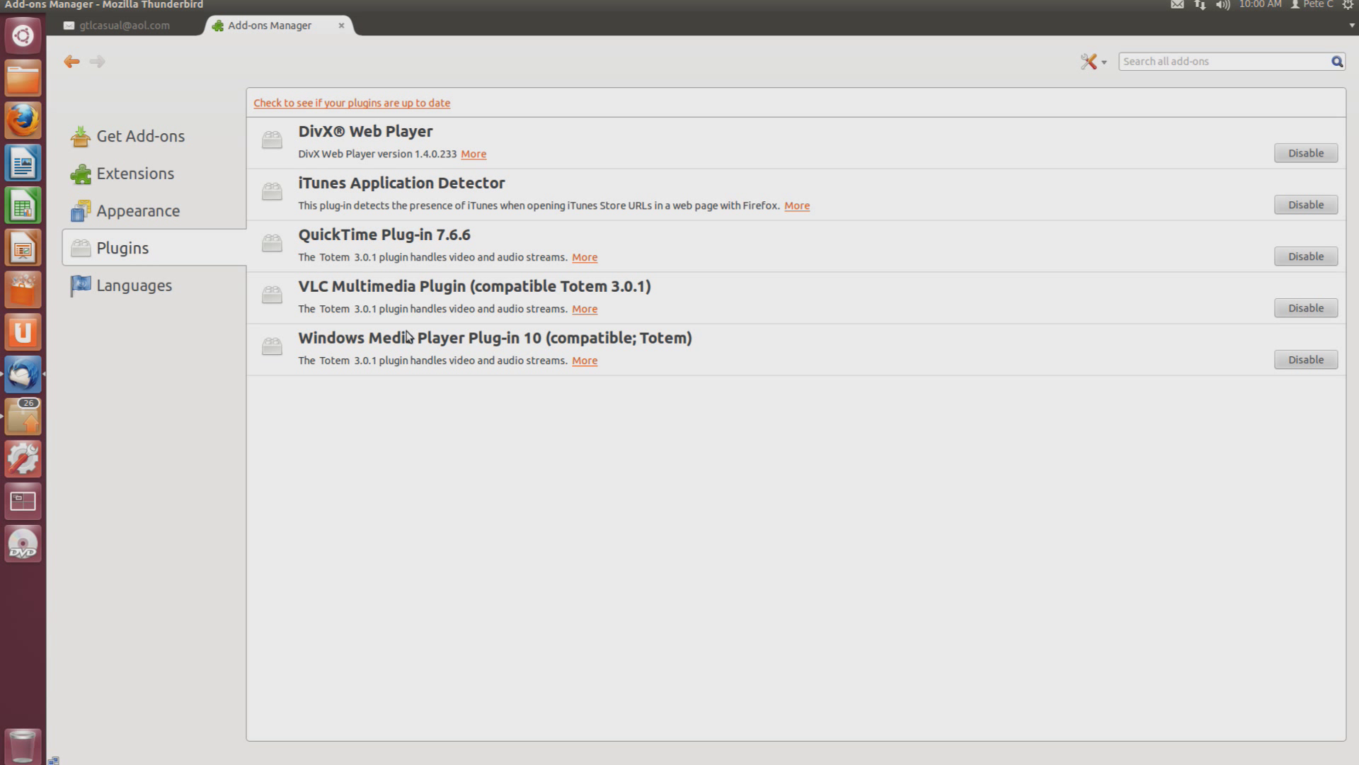
pyautogui.click(160, 297)
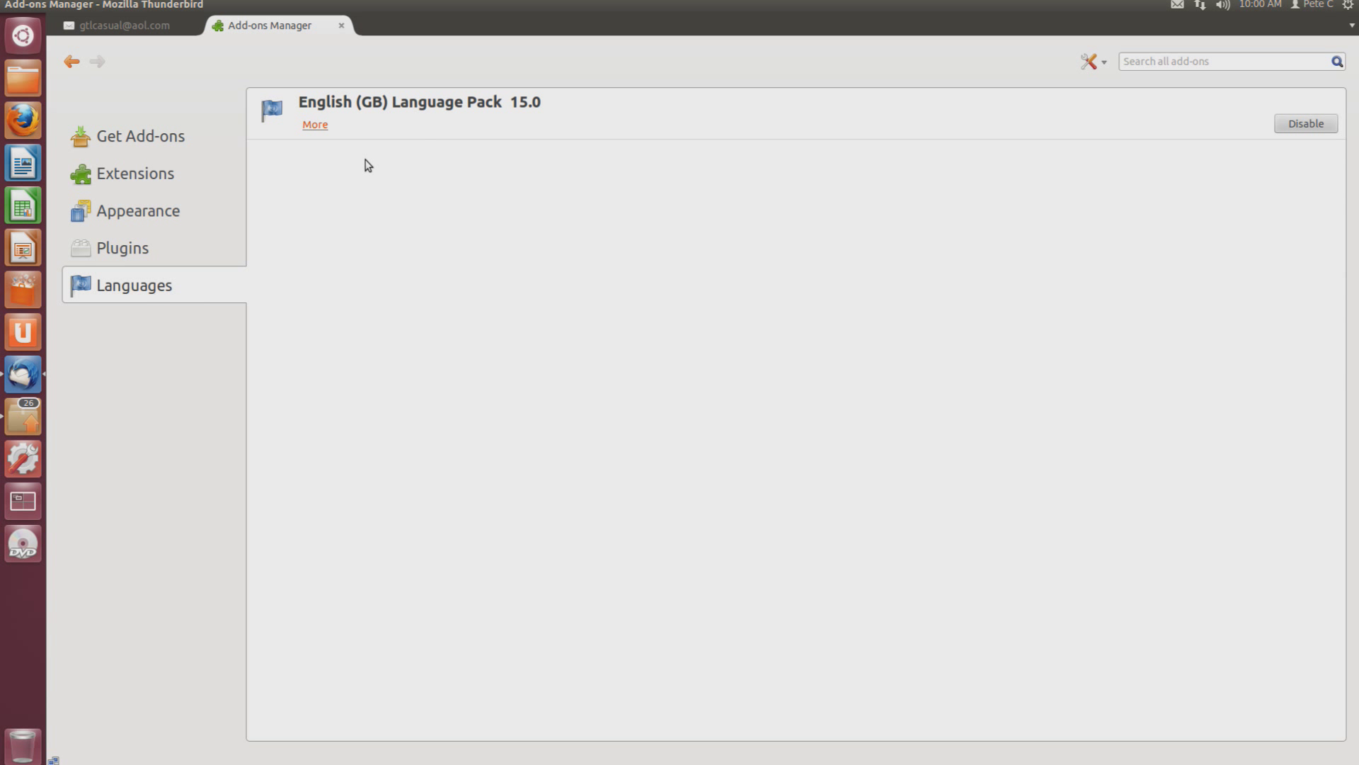
# Close the Add-ons Manager, view Inbox and Drafts, then return to the AOL account overview
pyautogui.click(339, 27)
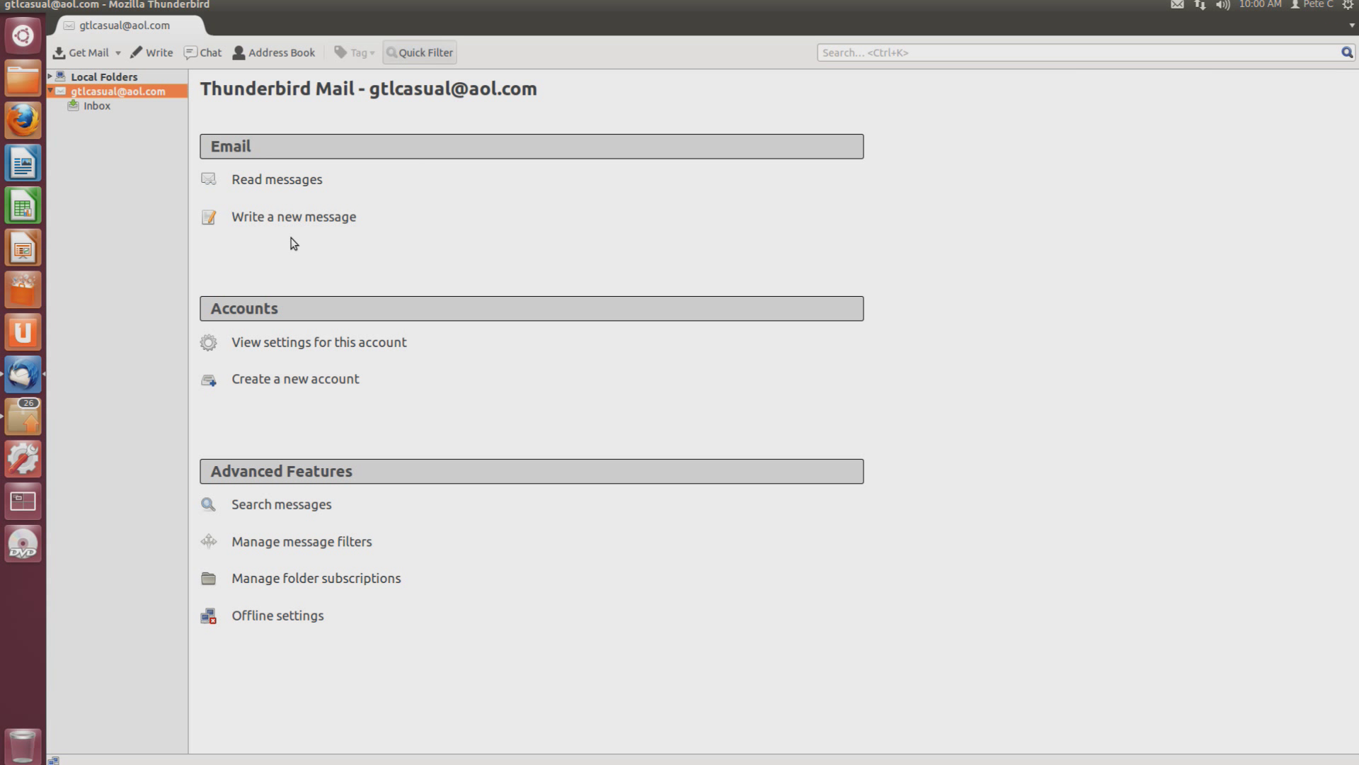
pyautogui.click(105, 108)
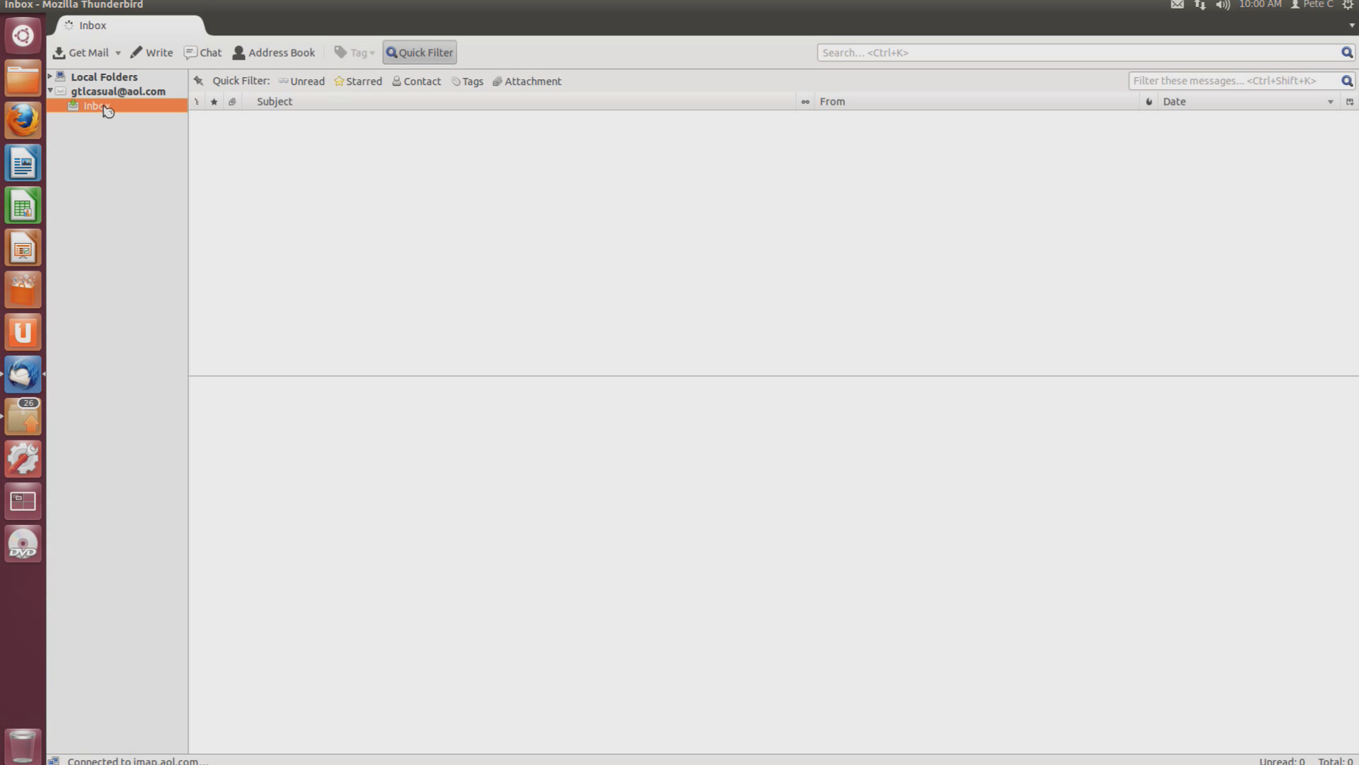
pyautogui.click(114, 136)
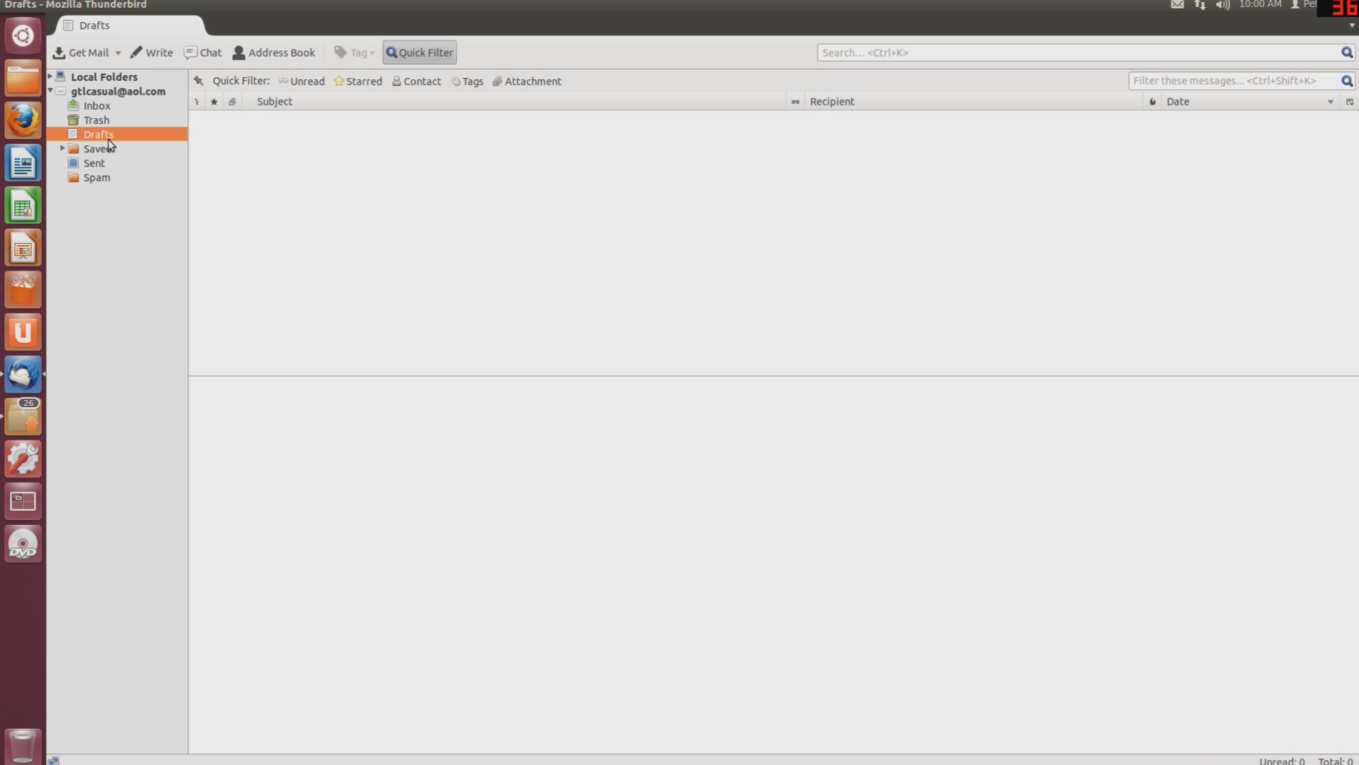
pyautogui.click(146, 93)
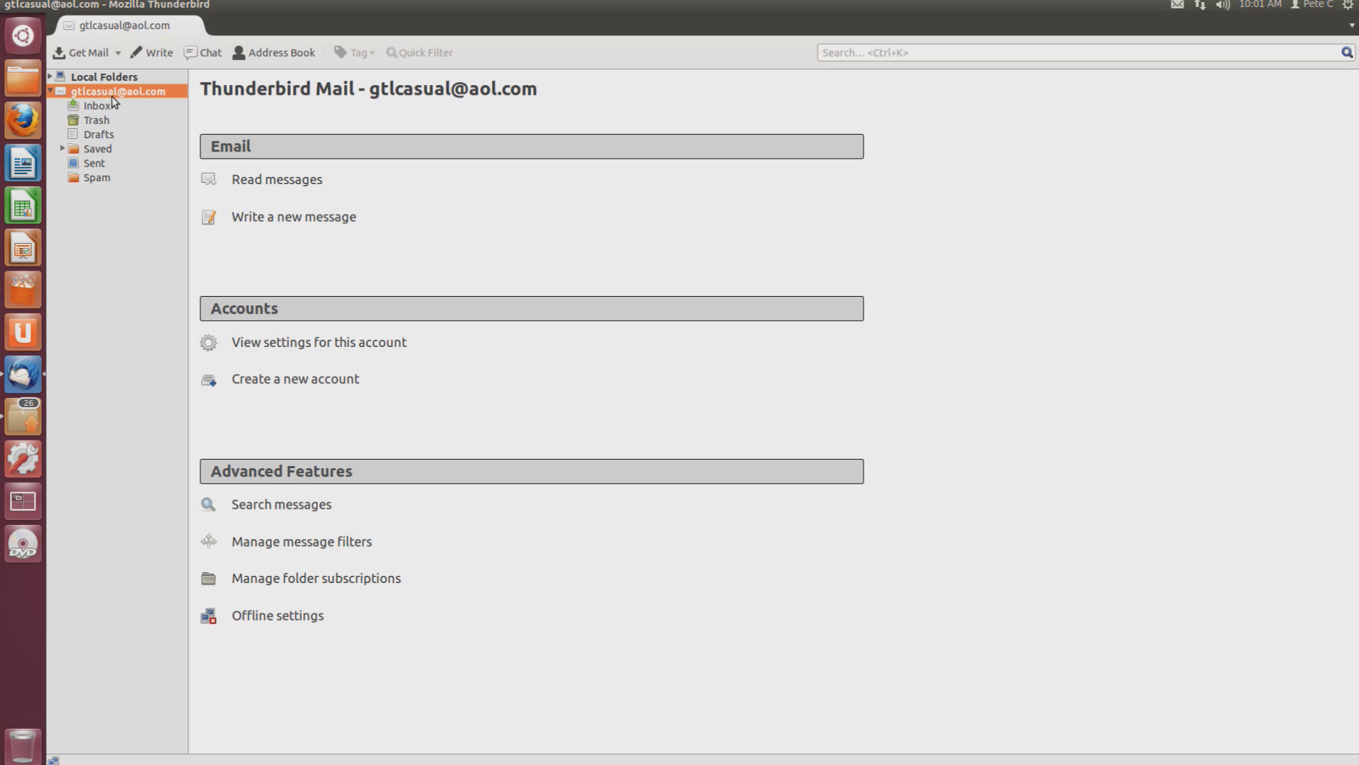
# Remove the AOL account via Account Settings > Account Actions > Remove Account and close settings
pyautogui.rightClick(108, 96)
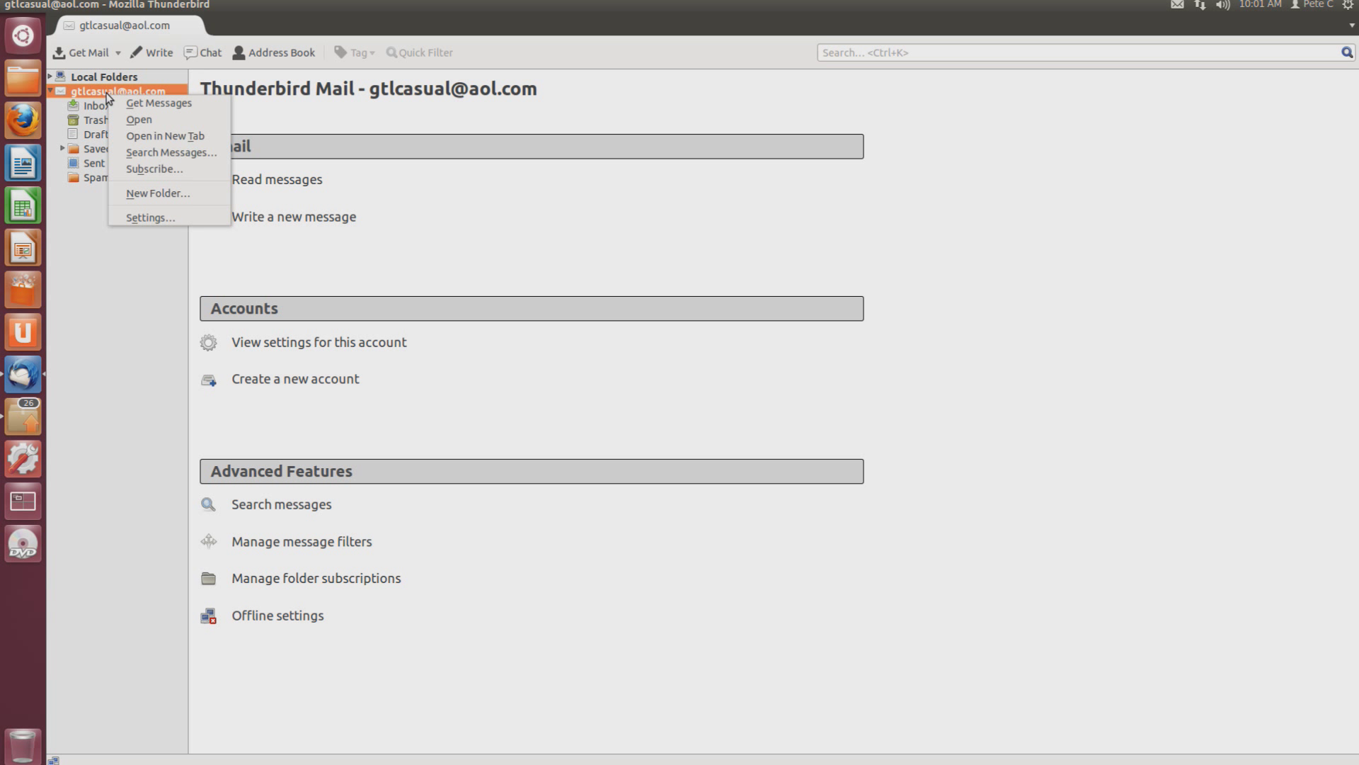
pyautogui.click(158, 221)
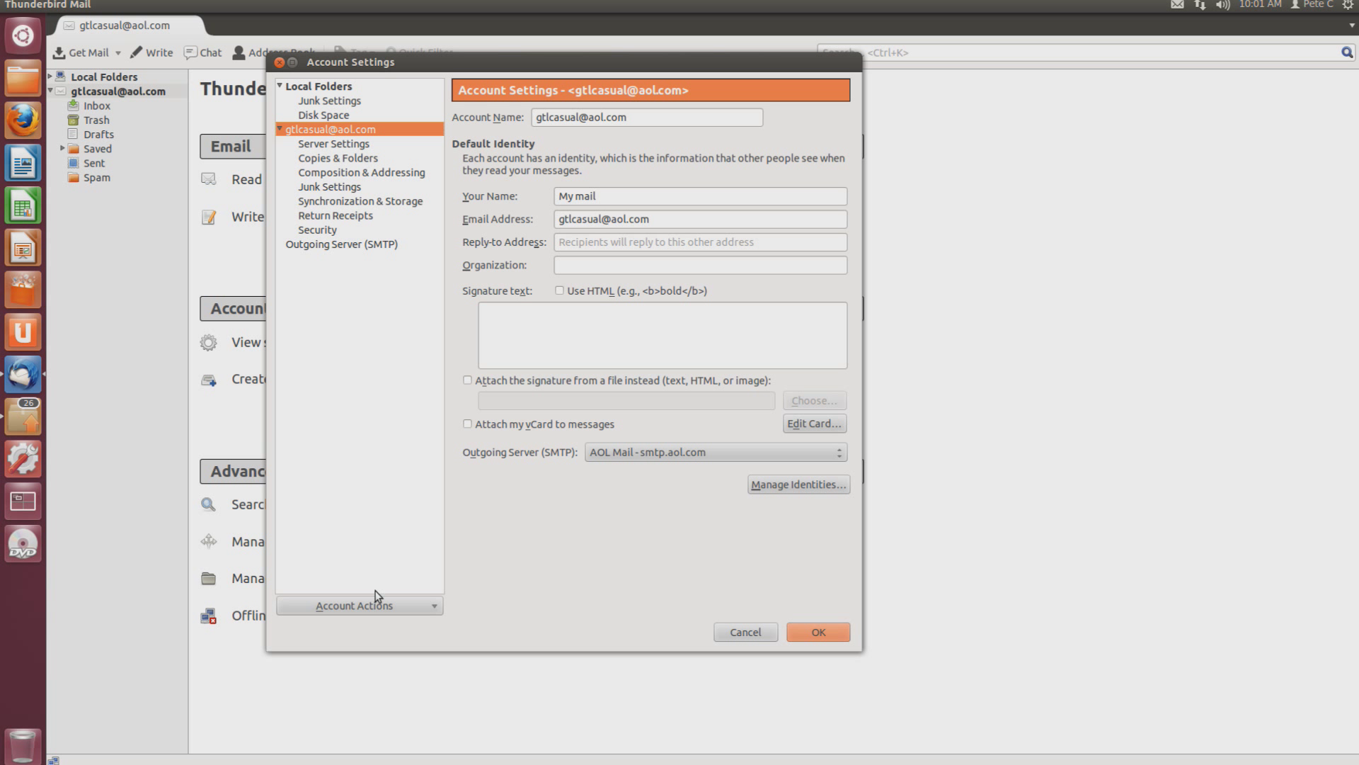
pyautogui.click(373, 610)
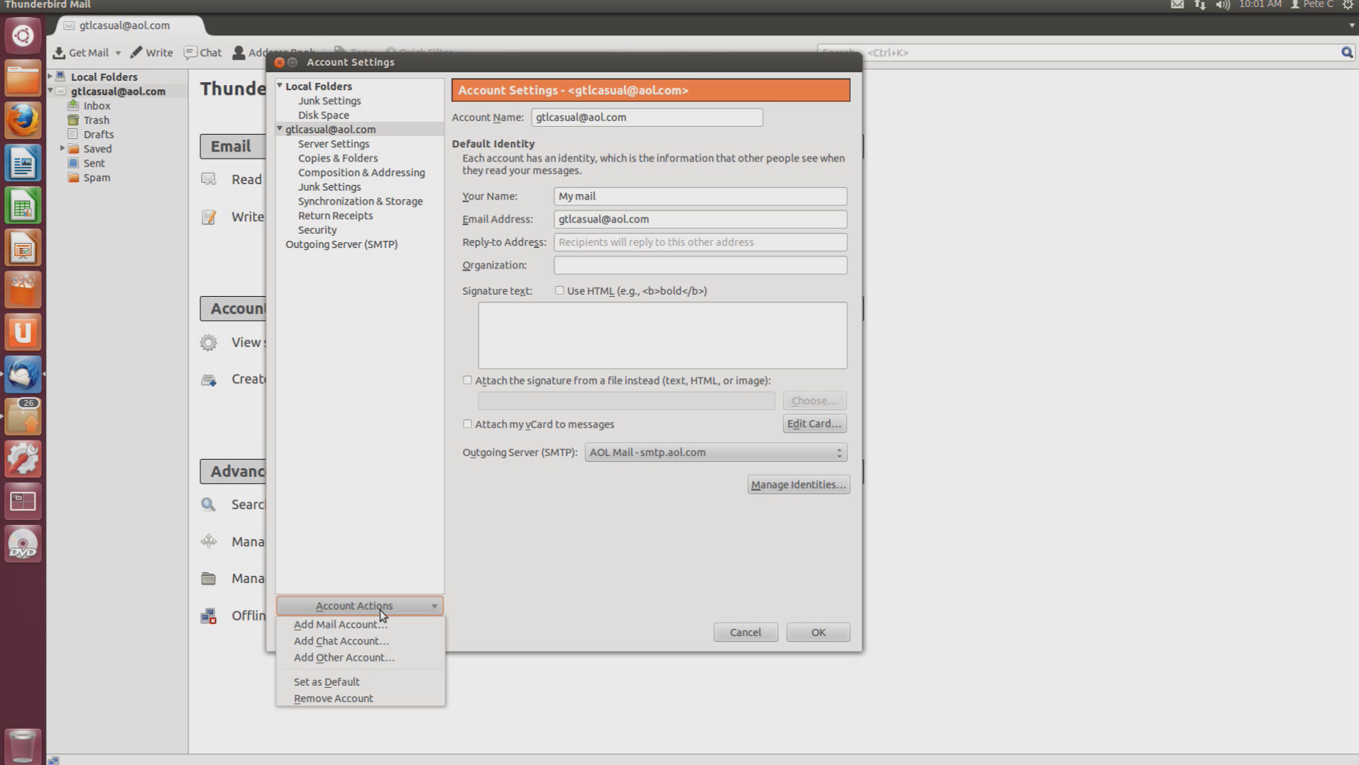
pyautogui.click(354, 698)
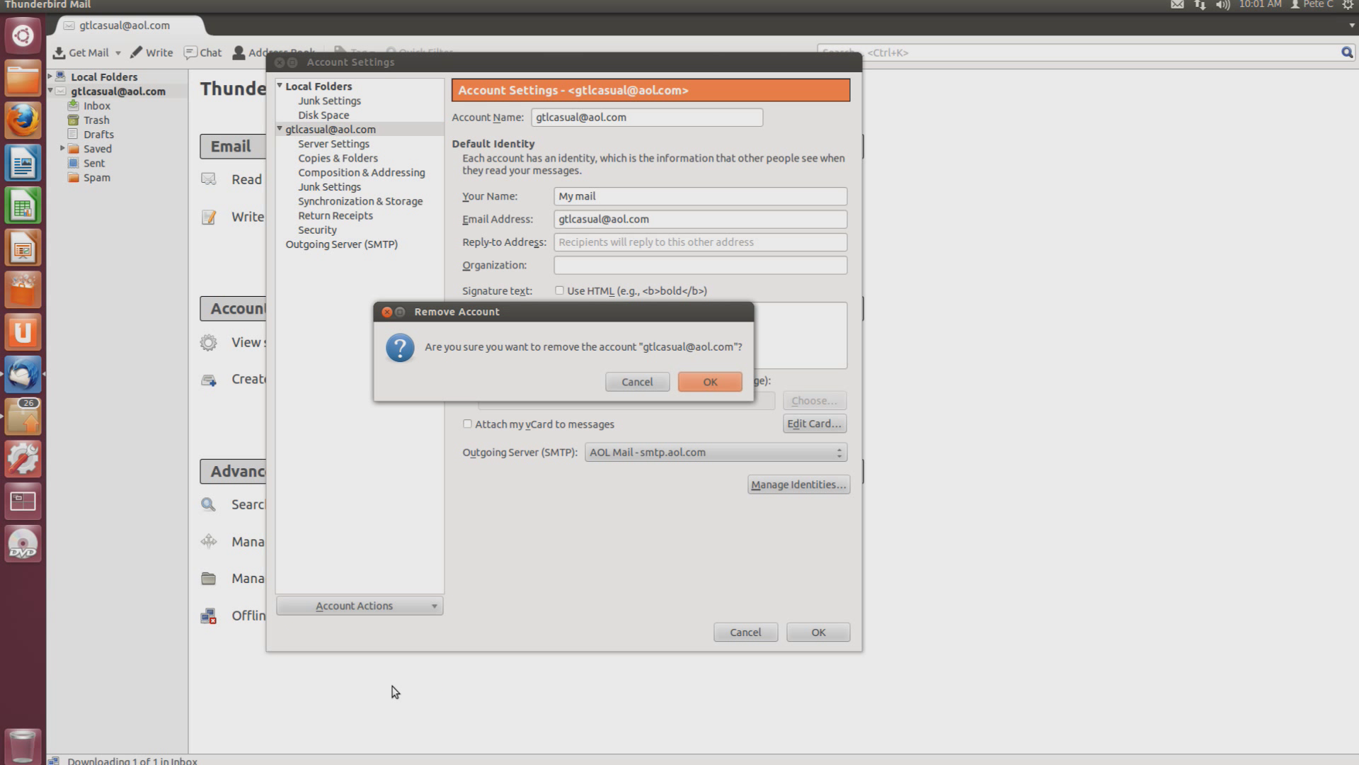
pyautogui.click(711, 382)
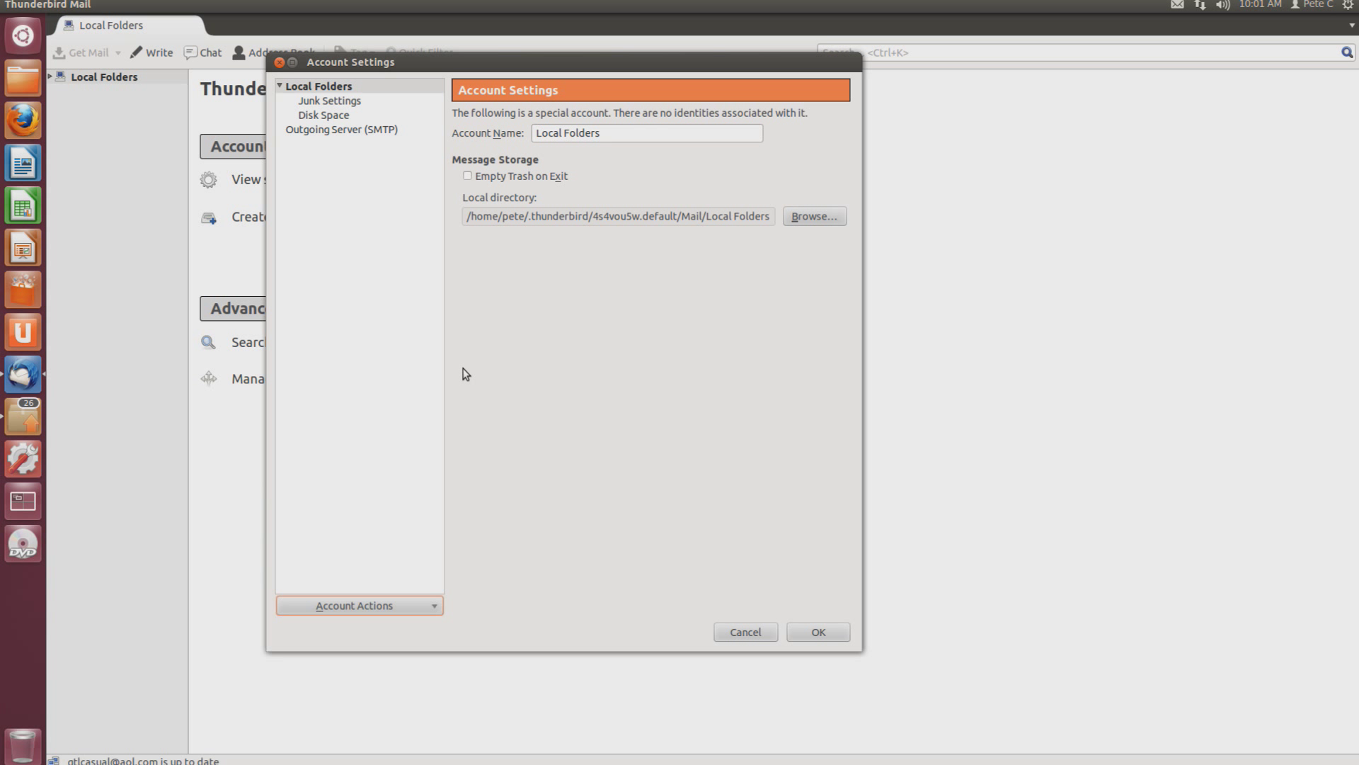
pyautogui.click(280, 63)
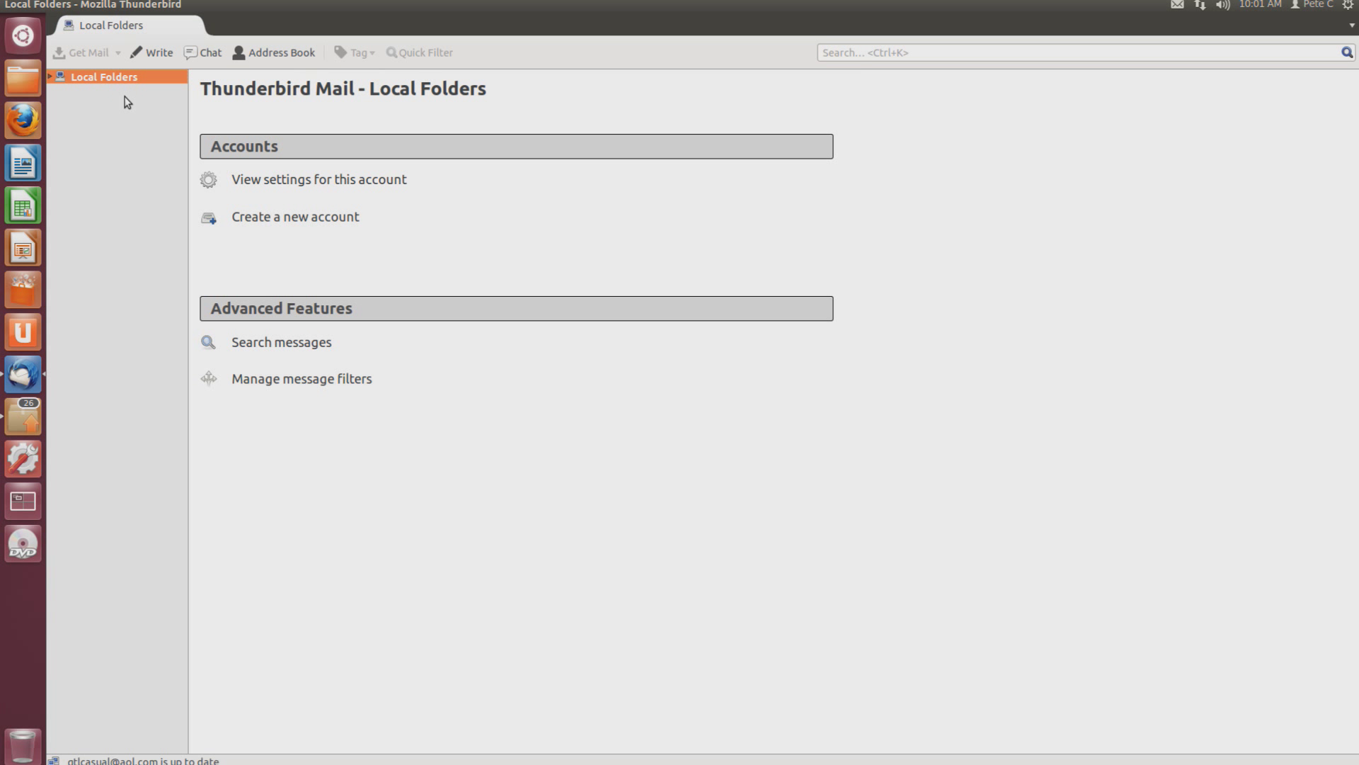